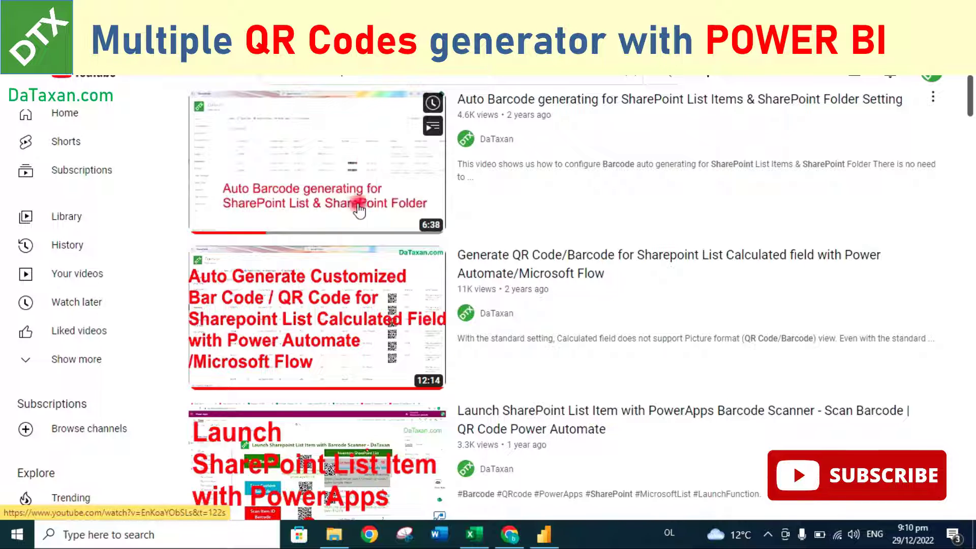
Switch to the DaTaxan free QR code generator page and scroll to its form.
scroll(359, 209, "down", 4)
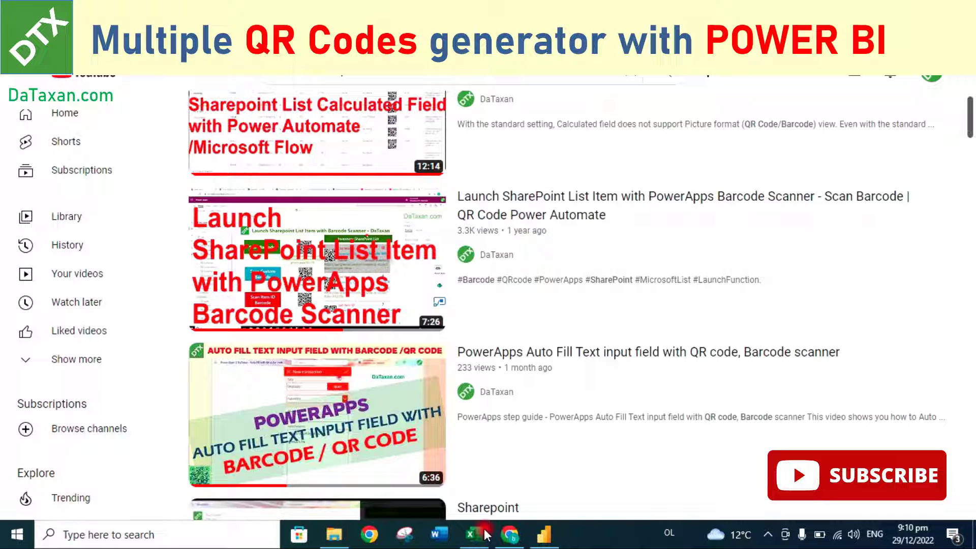
key("alt+Tab")
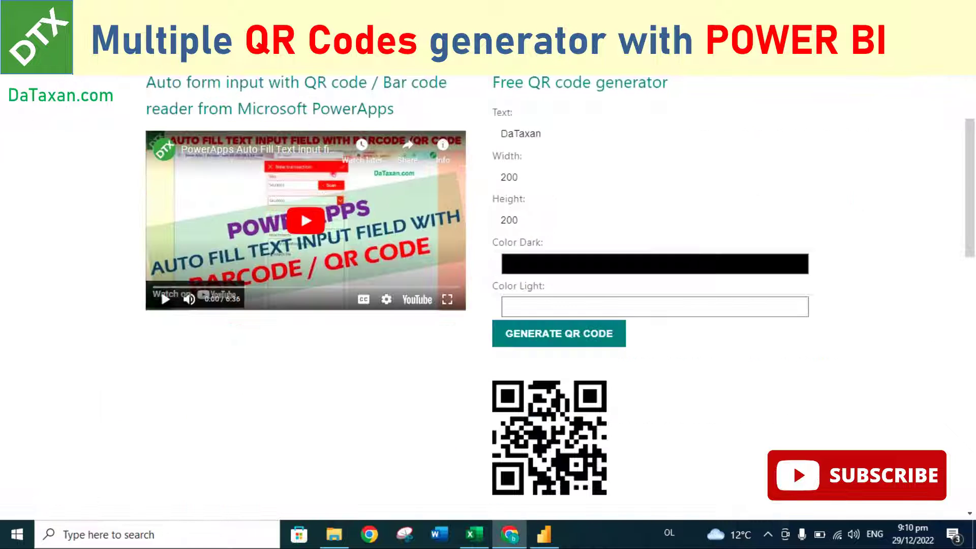
scroll(85, 287, "up", 3)
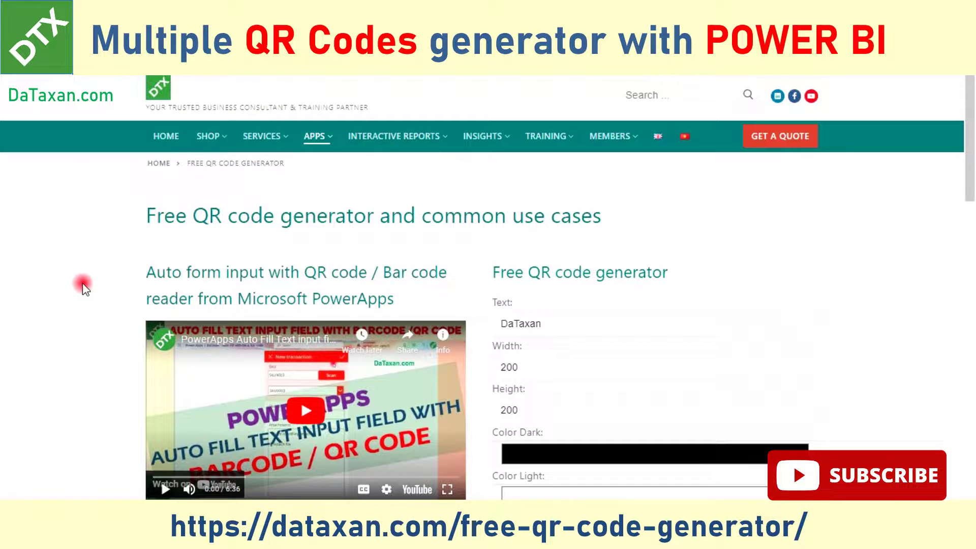
scroll(84, 285, "down", 1)
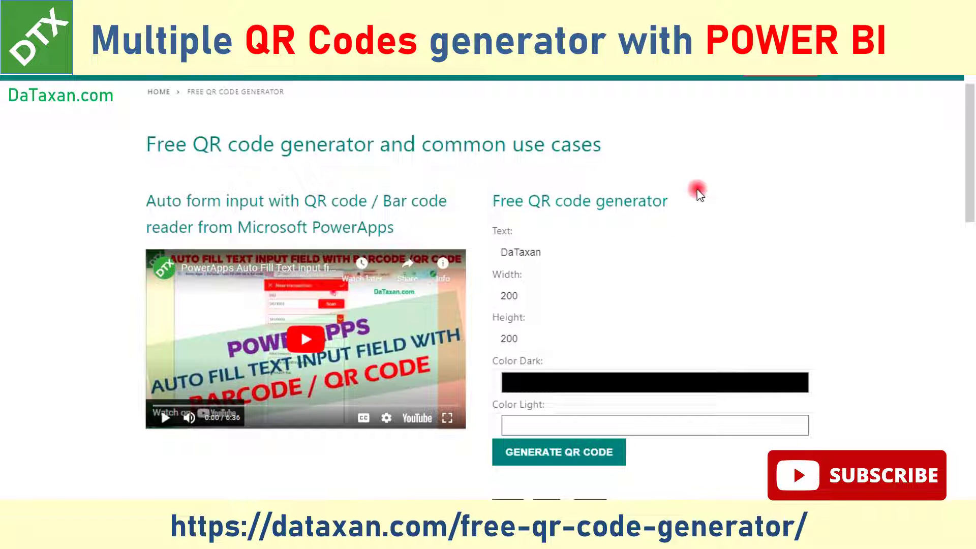
scroll(699, 195, "down", 1)
scroll(698, 189, "up", 1)
scroll(640, 168, "down", 1)
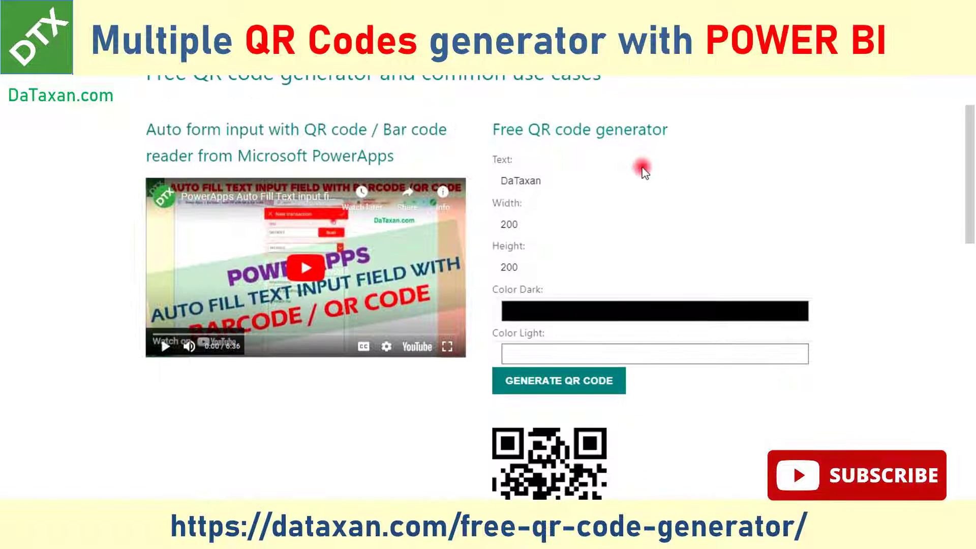
scroll(641, 169, "up", 1)
scroll(552, 396, "down", 1)
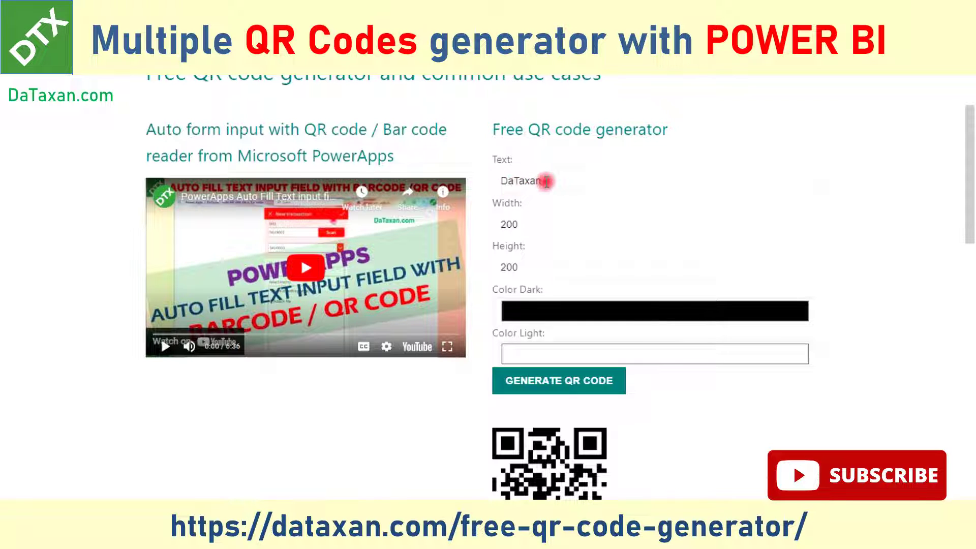
Enter the Text field with DaTaxan at width and height 200, dismissing autofill suggestions.
left_click(545, 181)
left_click(488, 211)
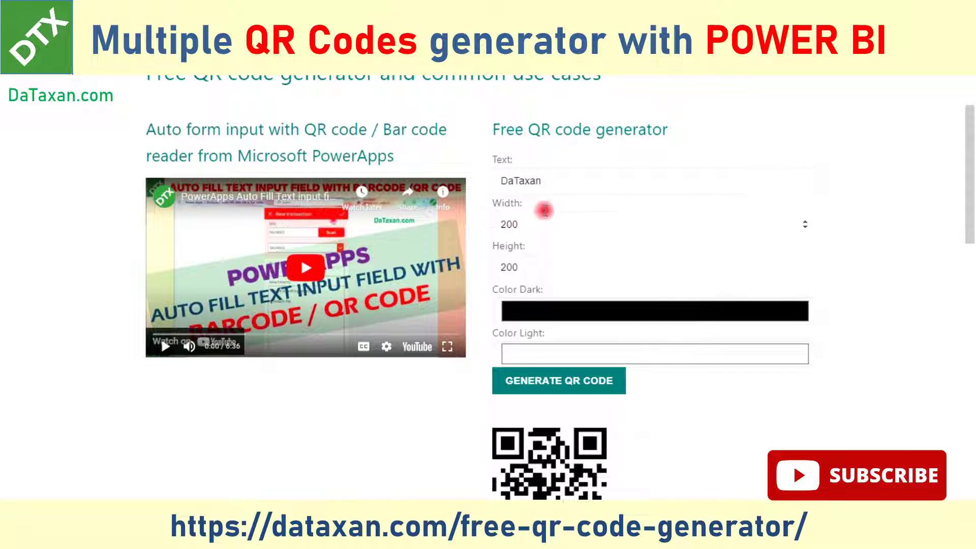
scroll(543, 210, "down", 1)
scroll(544, 210, "down", 1)
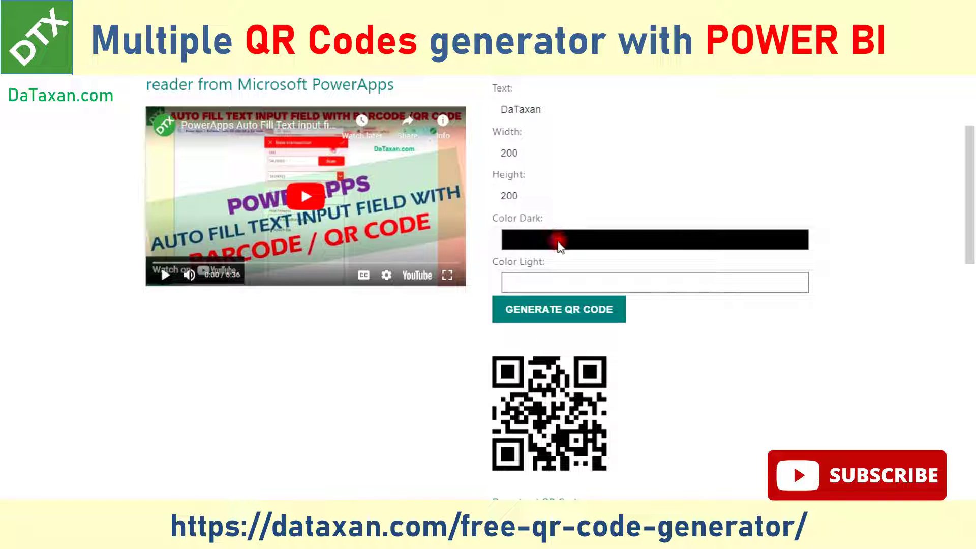
Set the QR code's dark colour to red and regenerate the DaTaxan code.
left_click(558, 242)
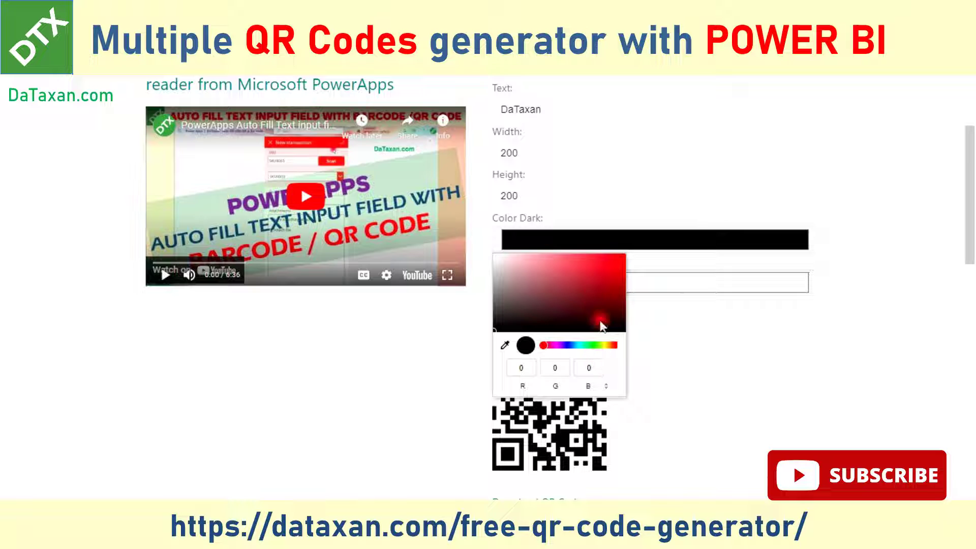
left_click(590, 263)
left_click(702, 318)
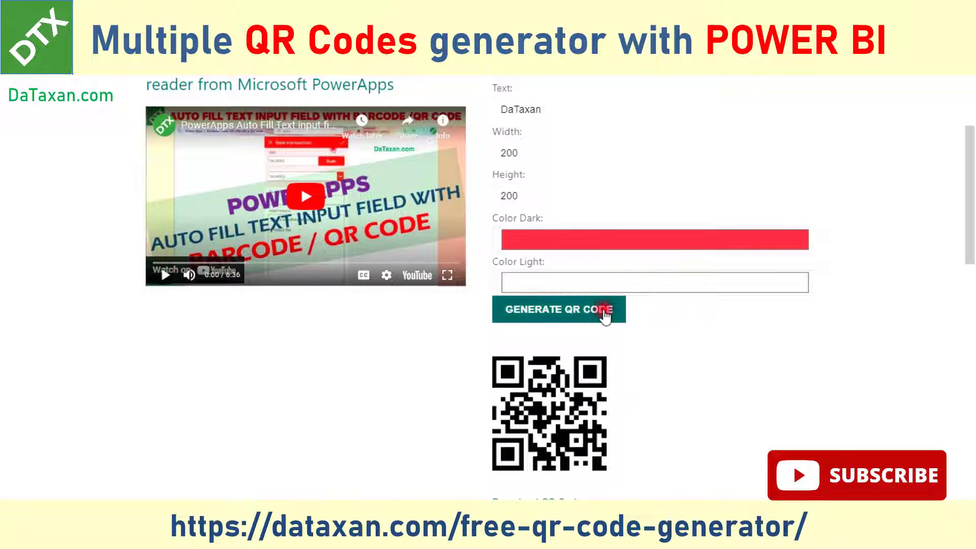
left_click(604, 311)
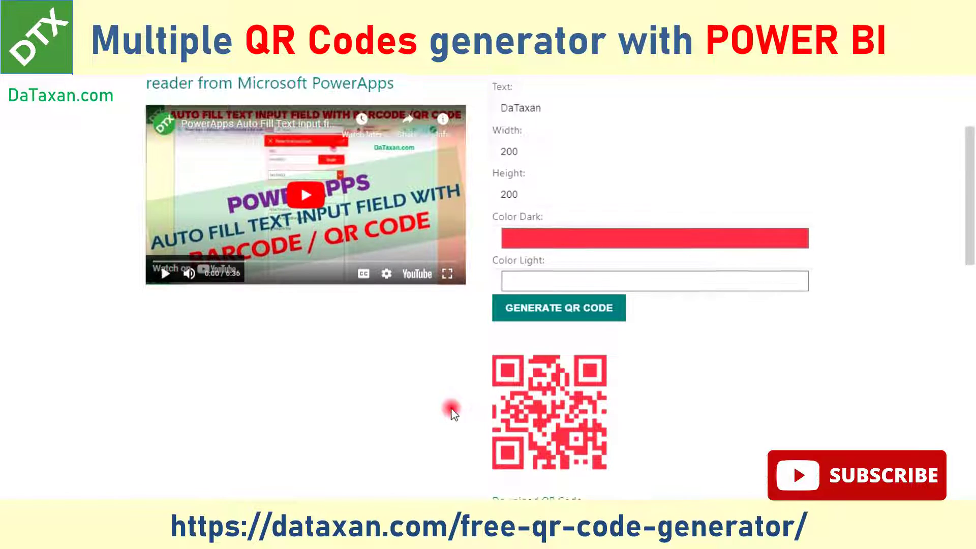
Download the red DaTaxan QR code as a PNG image.
scroll(451, 407, "down", 1)
left_click(560, 435)
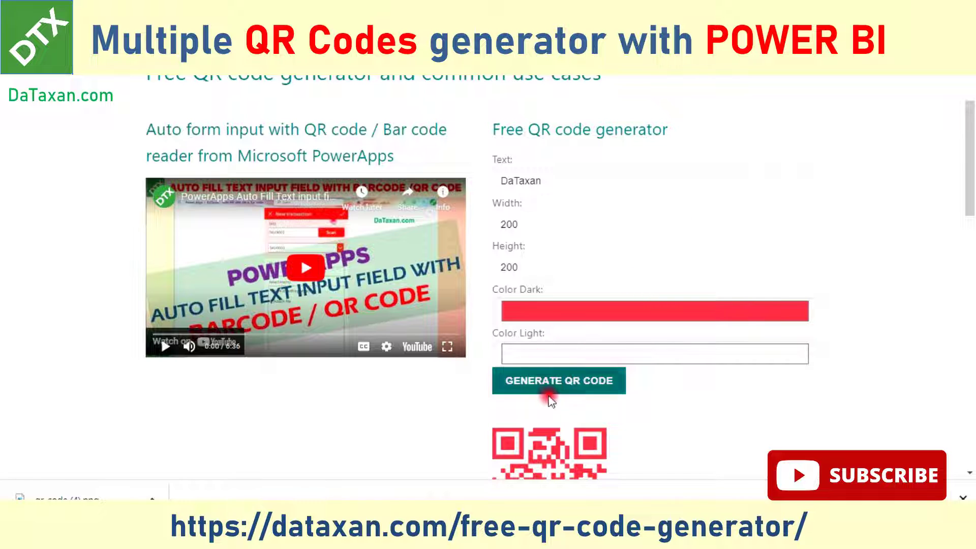
scroll(549, 397, "down", 3)
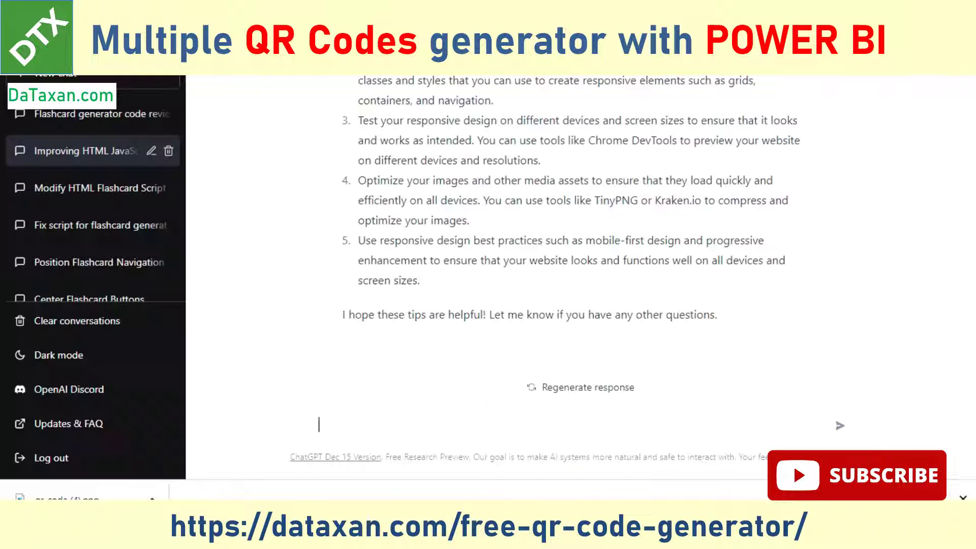
Scroll back through the earlier ChatGPT replies.
scroll(385, 305, "up", 10)
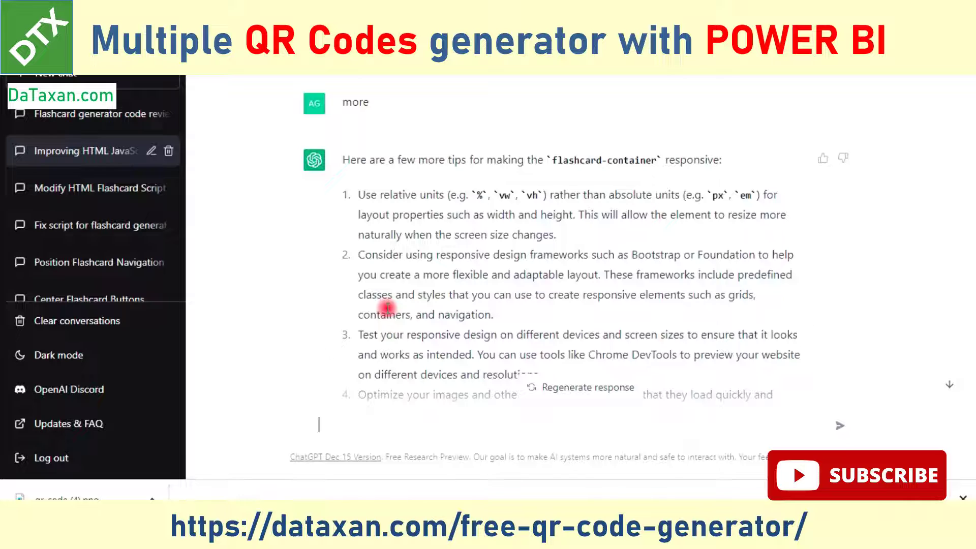
scroll(386, 305, "up", 5)
scroll(387, 305, "down", 3)
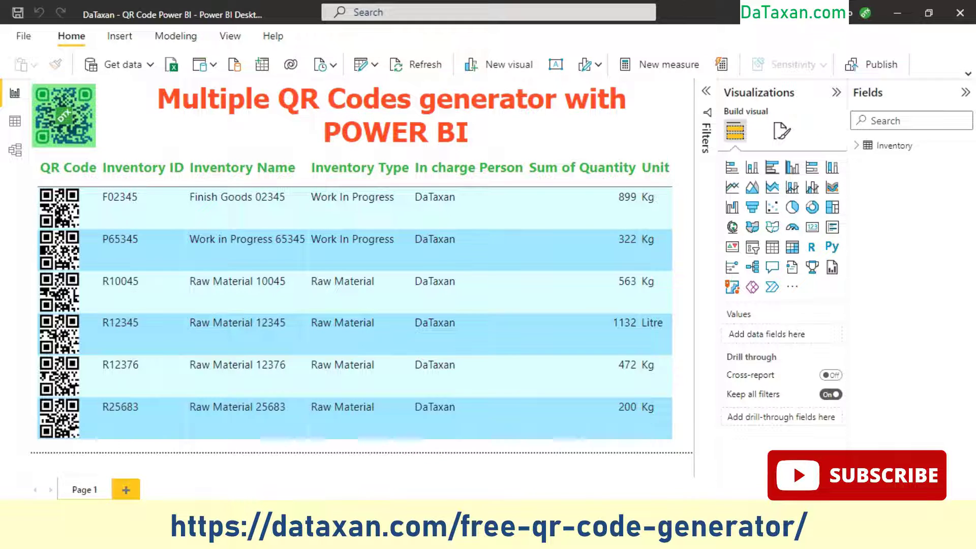
key("alt+Tab")
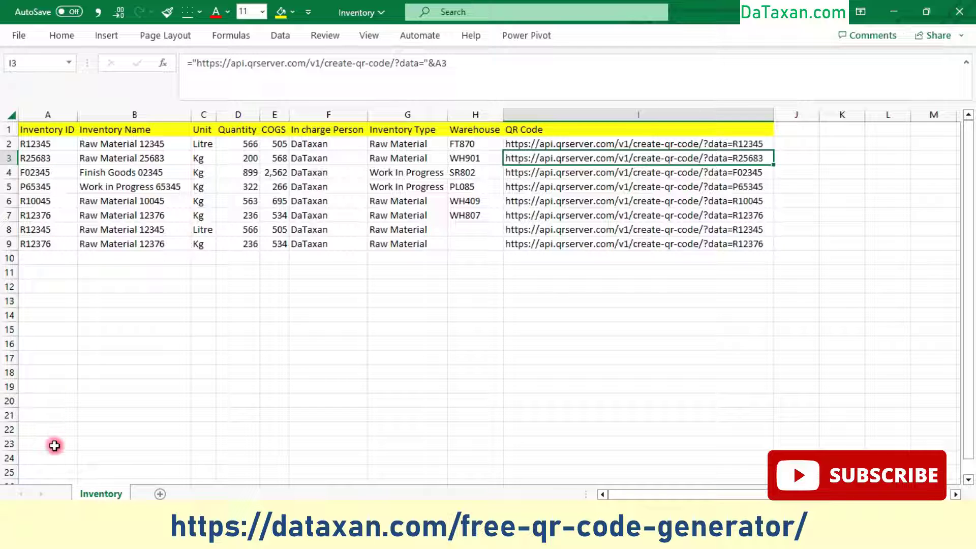
left_click(55, 145)
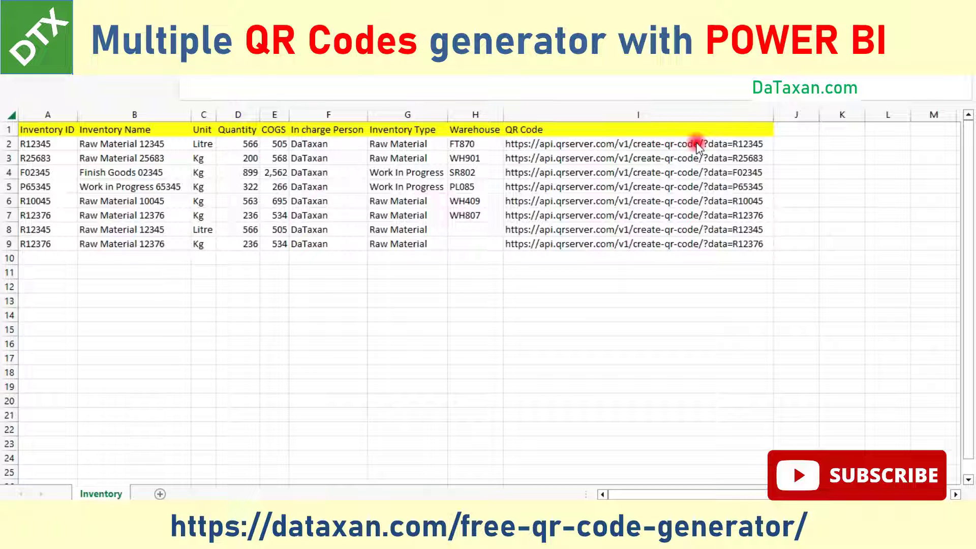
left_click(653, 143)
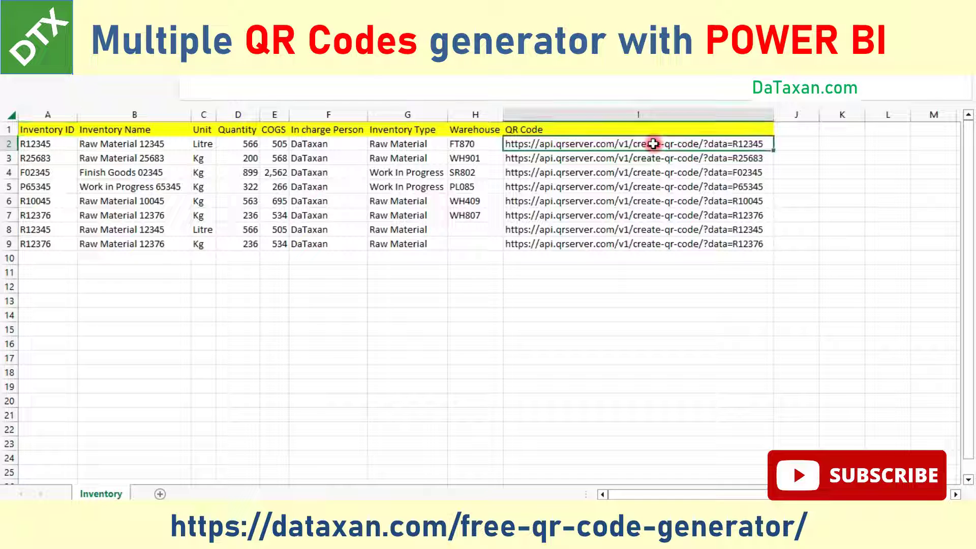
type("=\"https://api.qrserver.com/v1/create-qr-code/?data=\"&A2")
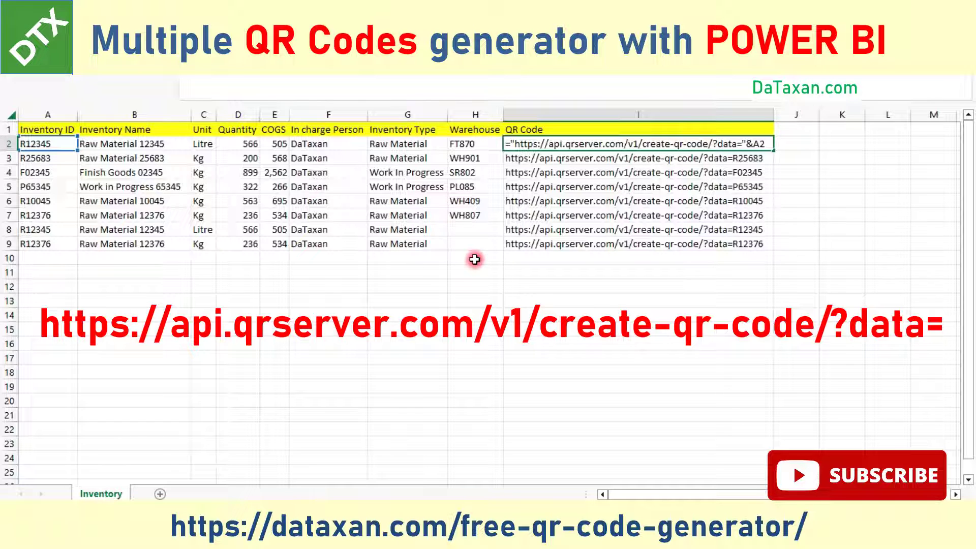
key("ctrl+Return")
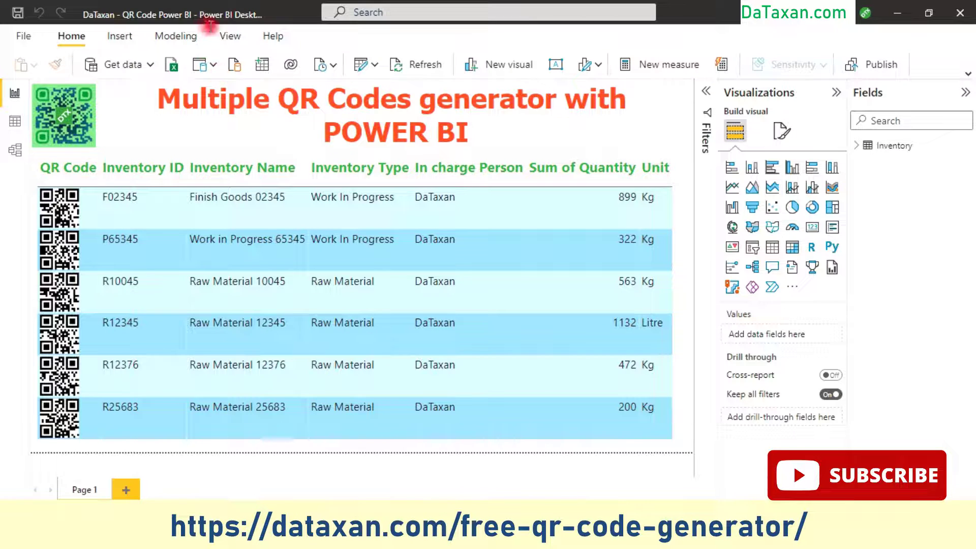
Import the Inventory sheet from Inventory.xlsx as a new table, Inventory (2).
left_click(171, 64)
left_click(325, 104)
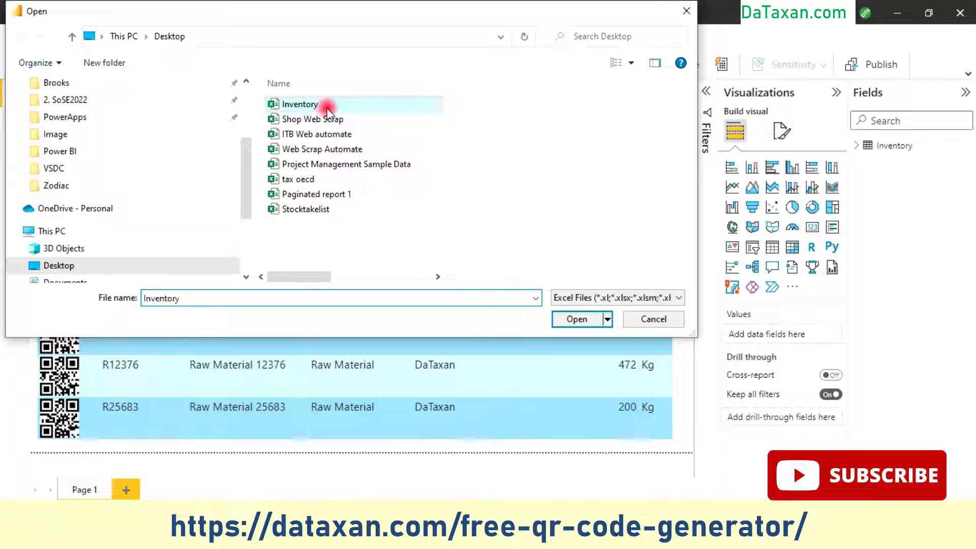
left_click(563, 314)
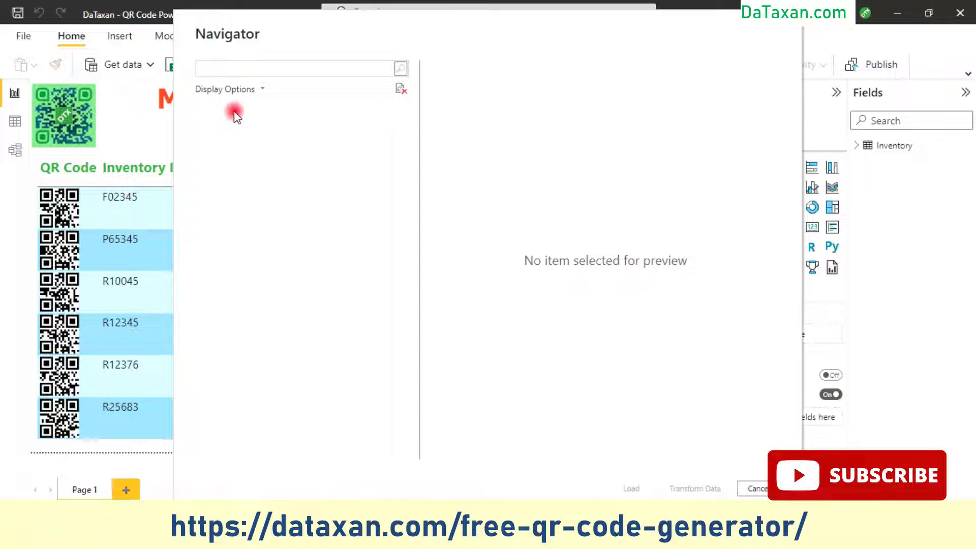
left_click(238, 66)
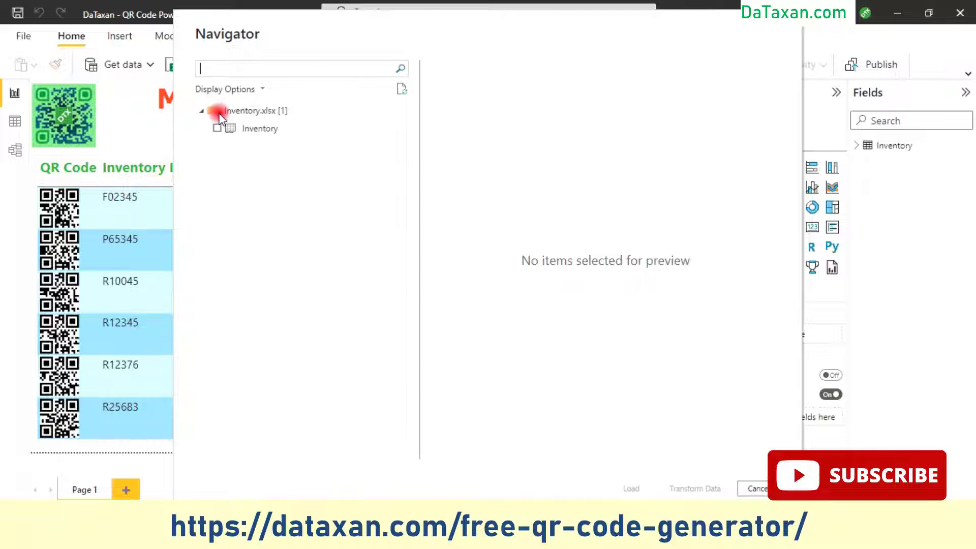
left_click(217, 128)
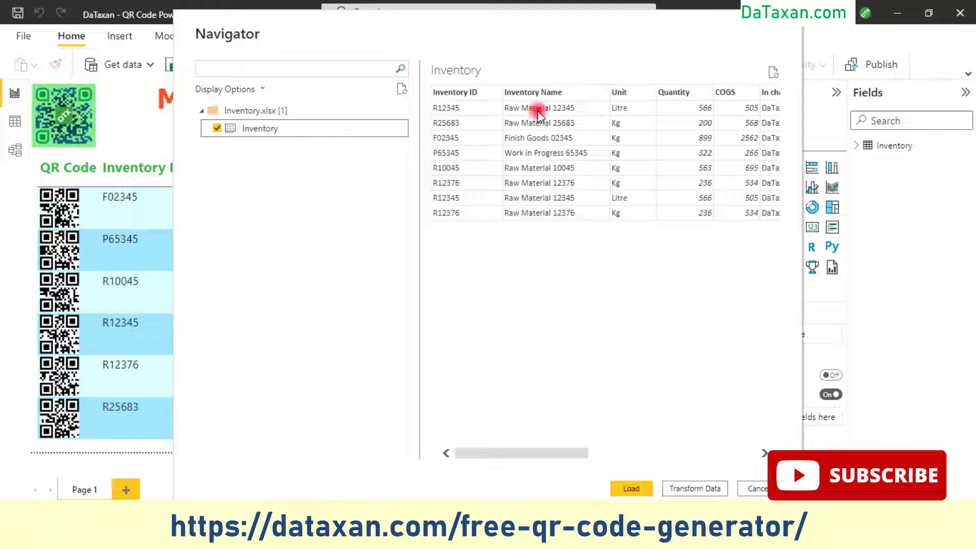
mouse_move(491, 455)
left_mouse_down()
mouse_move(673, 455)
mouse_move(521, 465)
mouse_move(485, 458)
left_mouse_up()
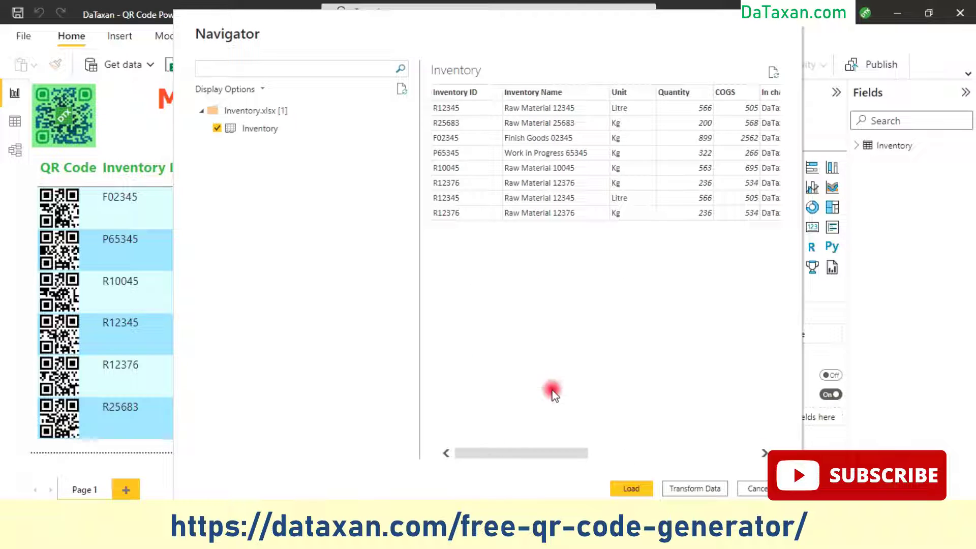
left_click(628, 489)
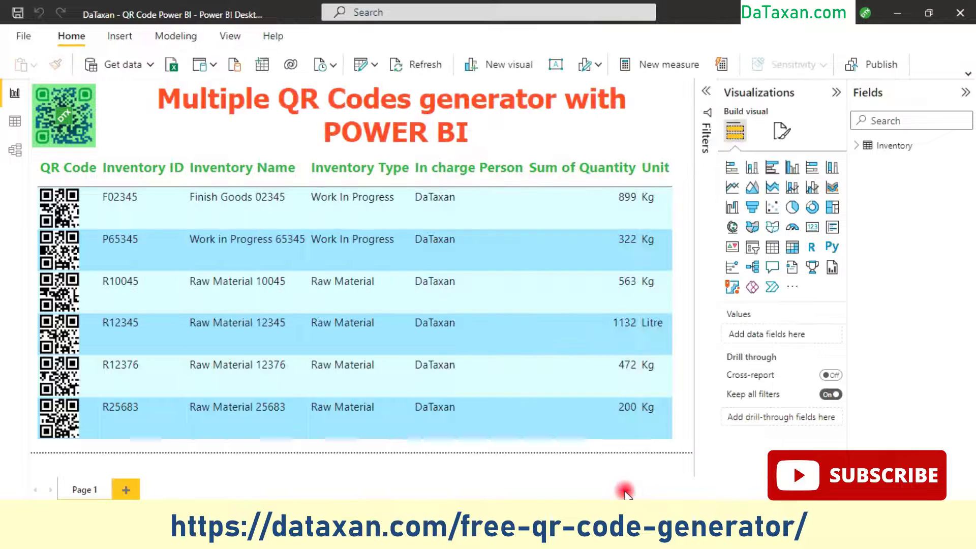
left_click(627, 278)
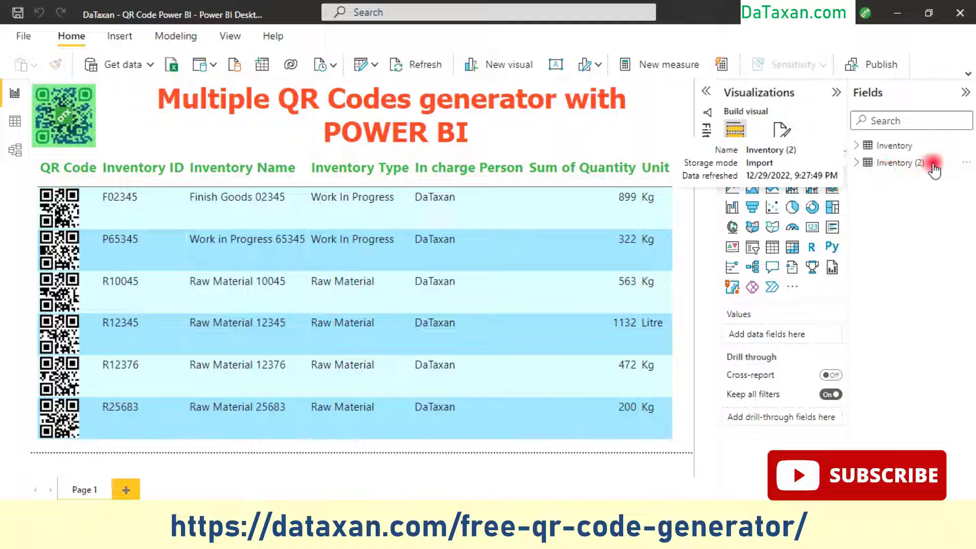
Add Page 2 and place a blank table visual for Inventory (2).
left_click(127, 490)
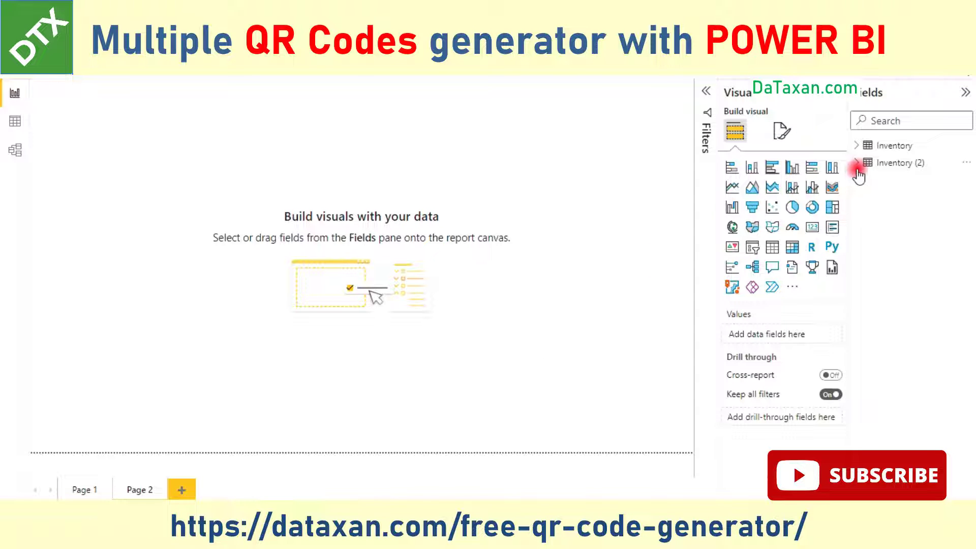
left_click(857, 173)
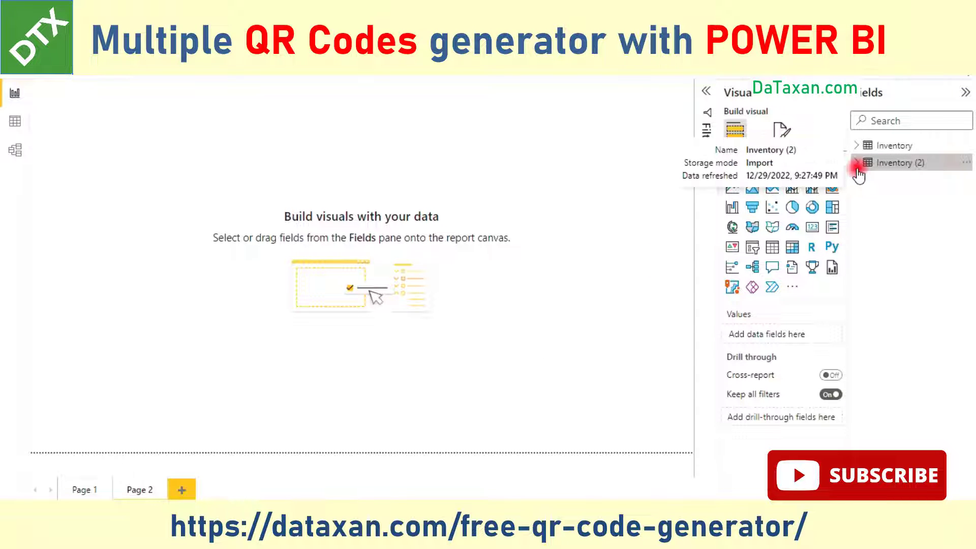
left_click(856, 164)
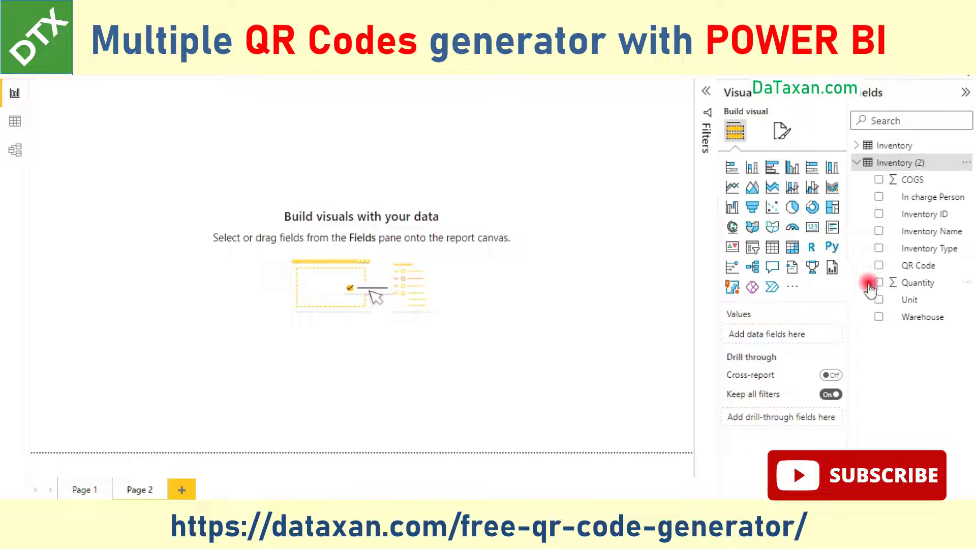
left_click(774, 249)
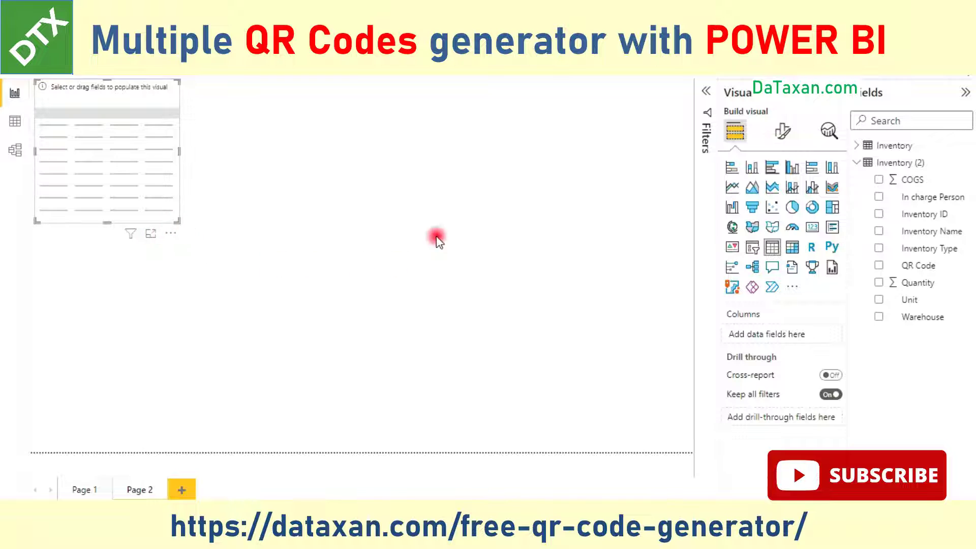
Fill the table with ID, name, type, quantity, unit and in-charge person, then enlarge it.
left_click(878, 215)
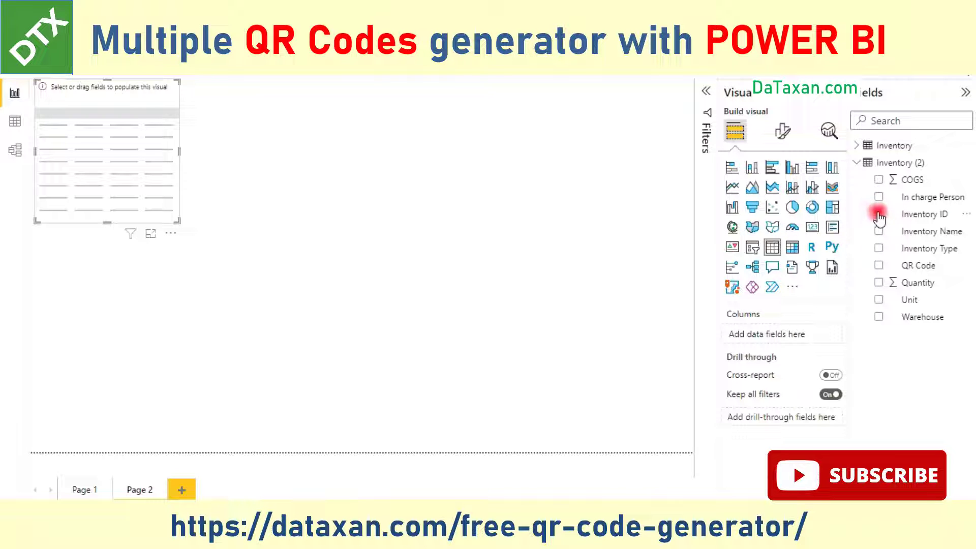
left_click(878, 232)
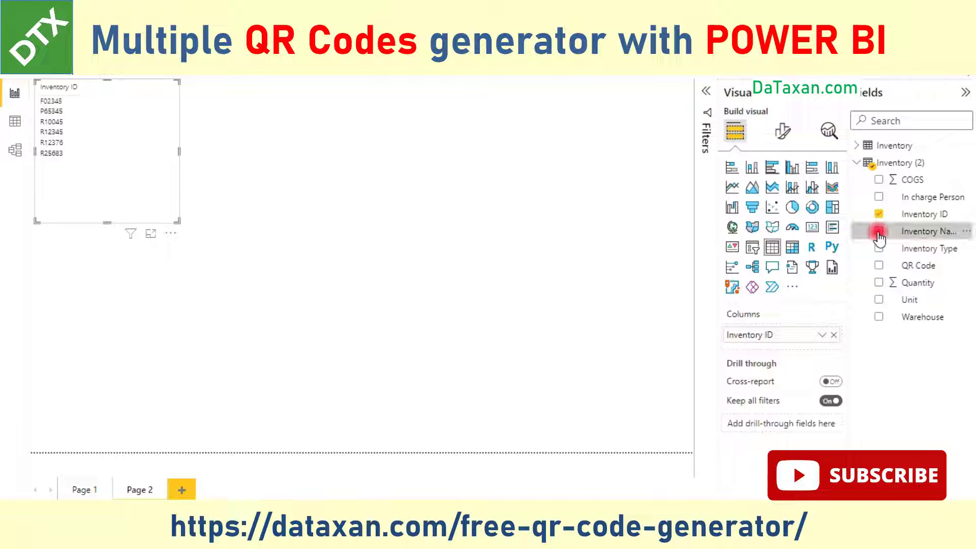
left_click(878, 249)
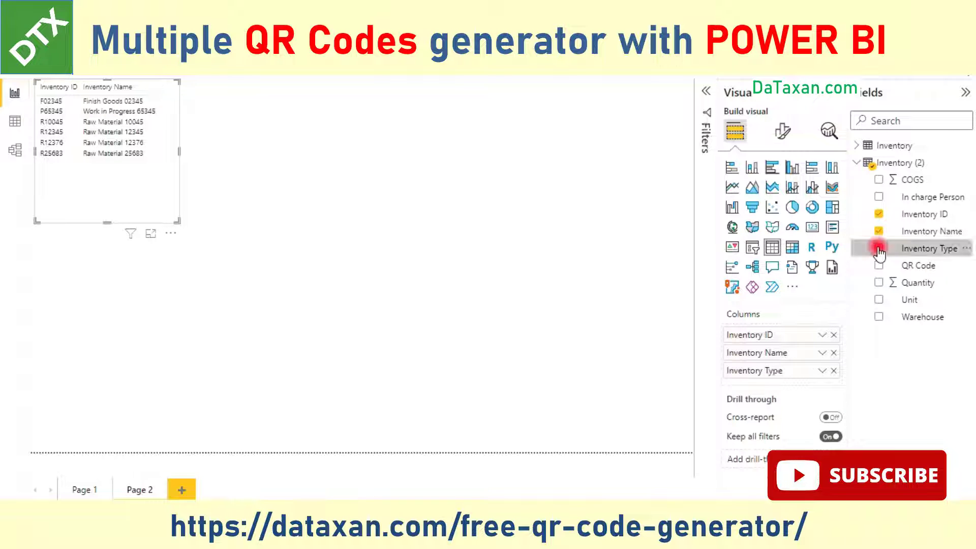
left_click(877, 303)
left_click(878, 283)
left_click(878, 301)
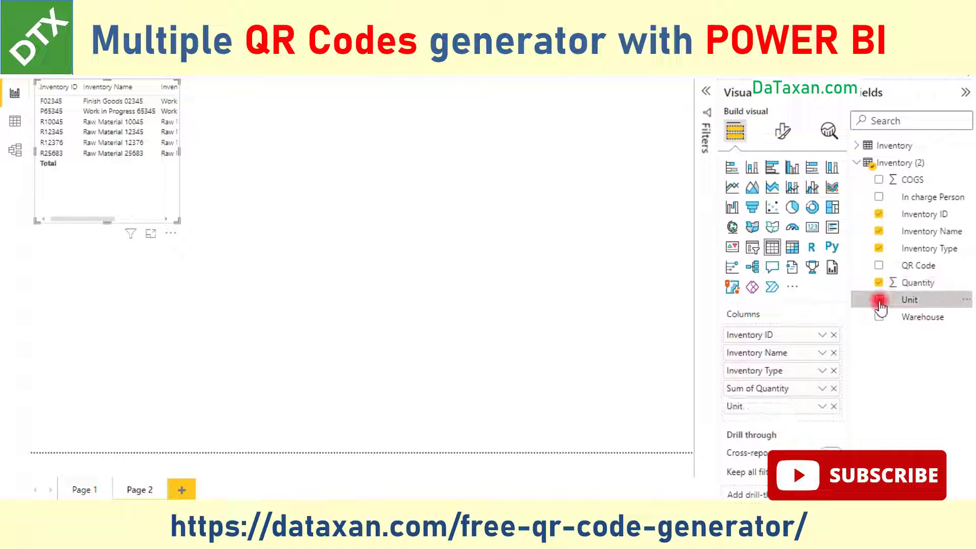
left_click(878, 197)
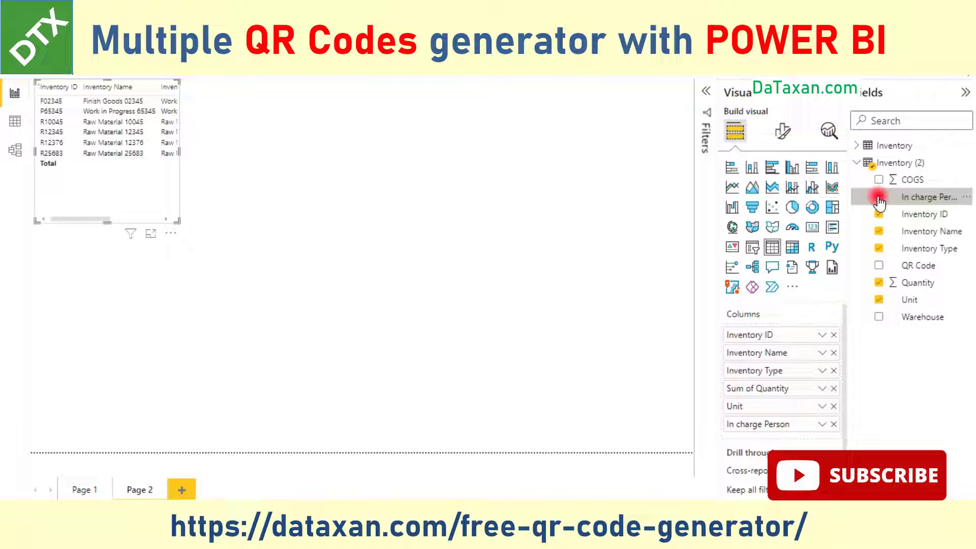
left_click_drag(178, 226, 610, 283)
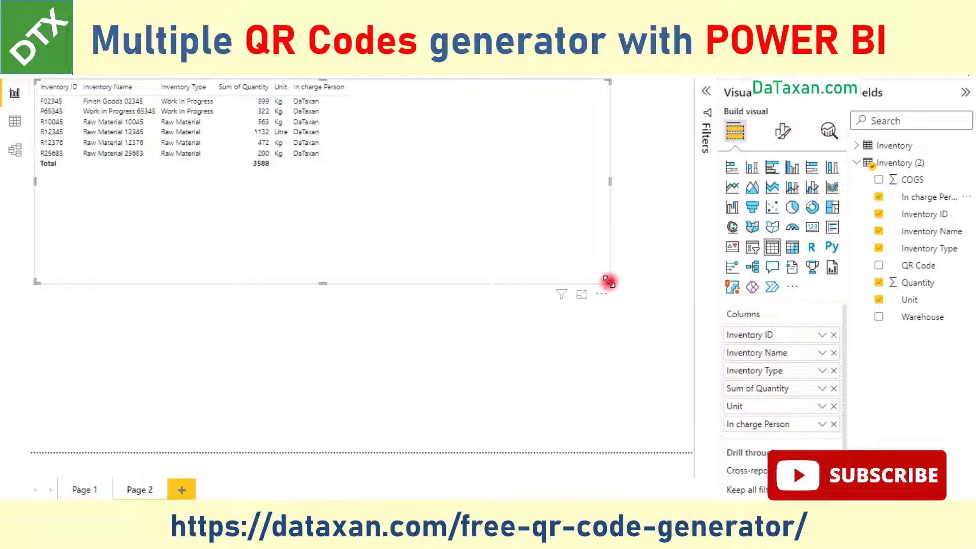
Add the QR Code URL column to the table and open its Data category choices.
left_click(878, 265)
left_click(580, 105)
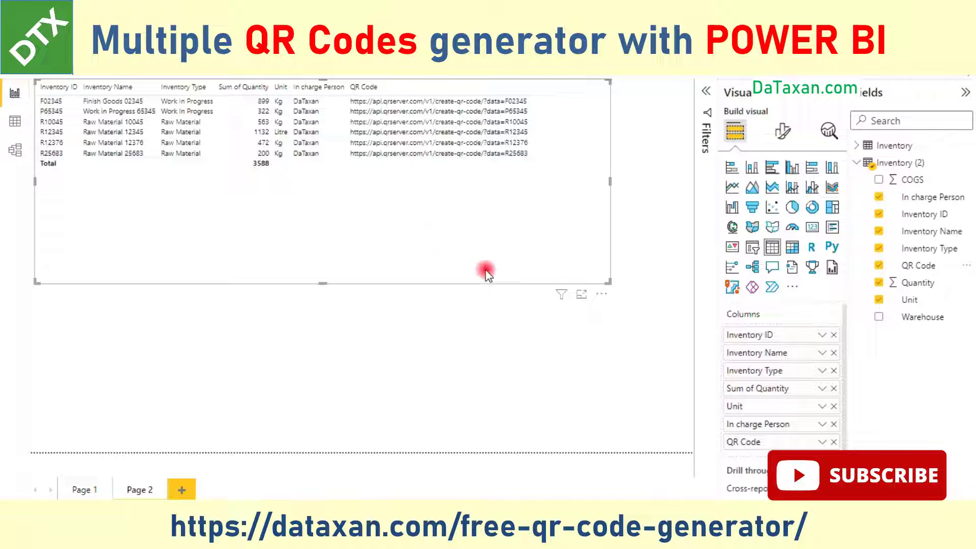
left_click(934, 271)
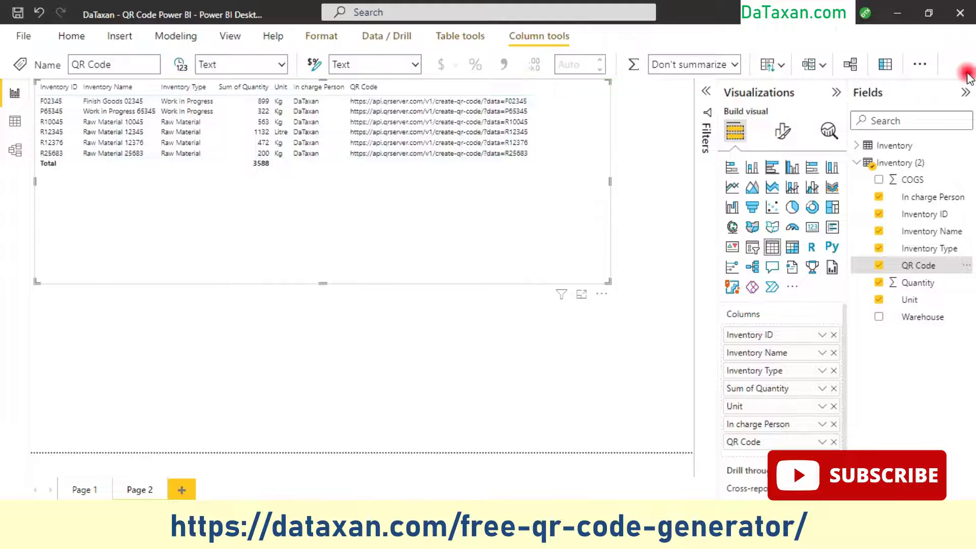
left_click(967, 76)
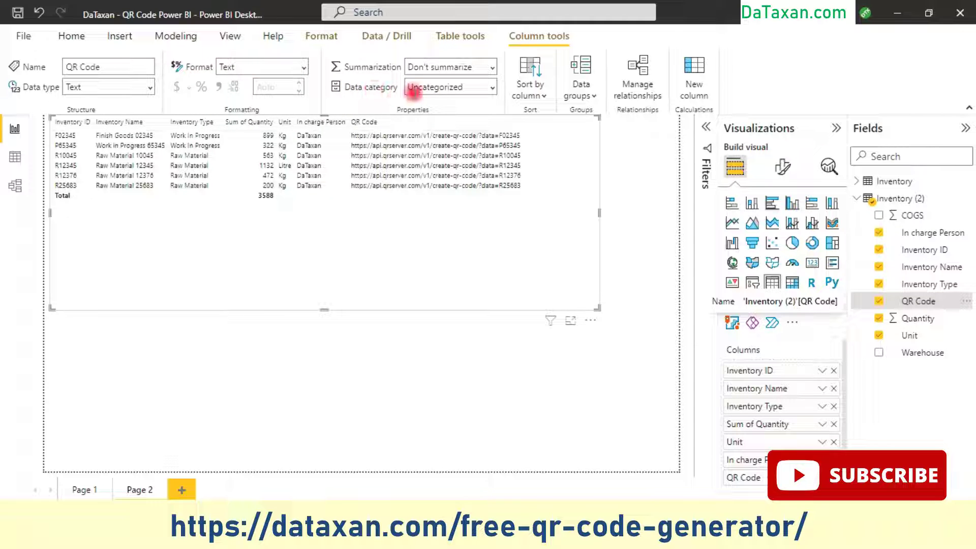
left_click(492, 88)
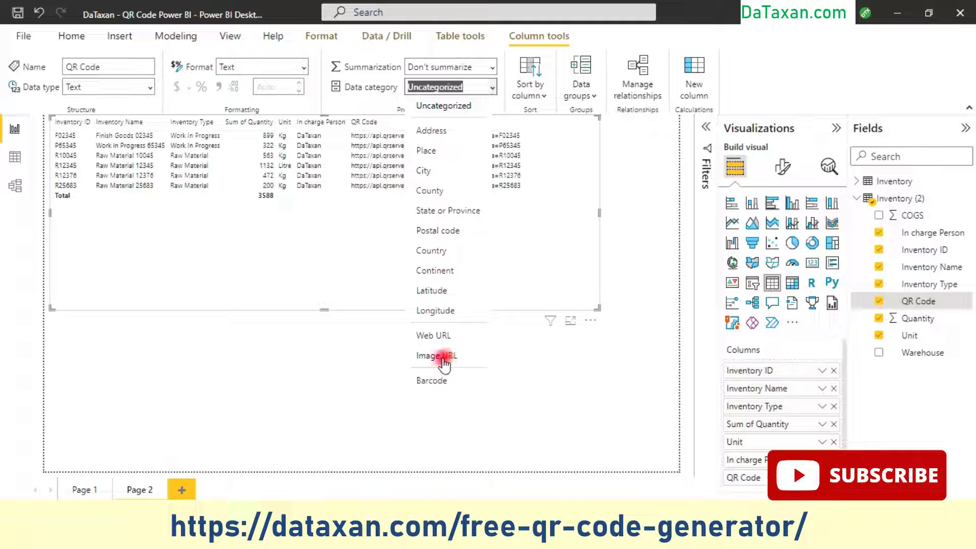
Set QR Code to Image URL, stretch the table to six rows, and move QR Code first.
left_click(471, 358)
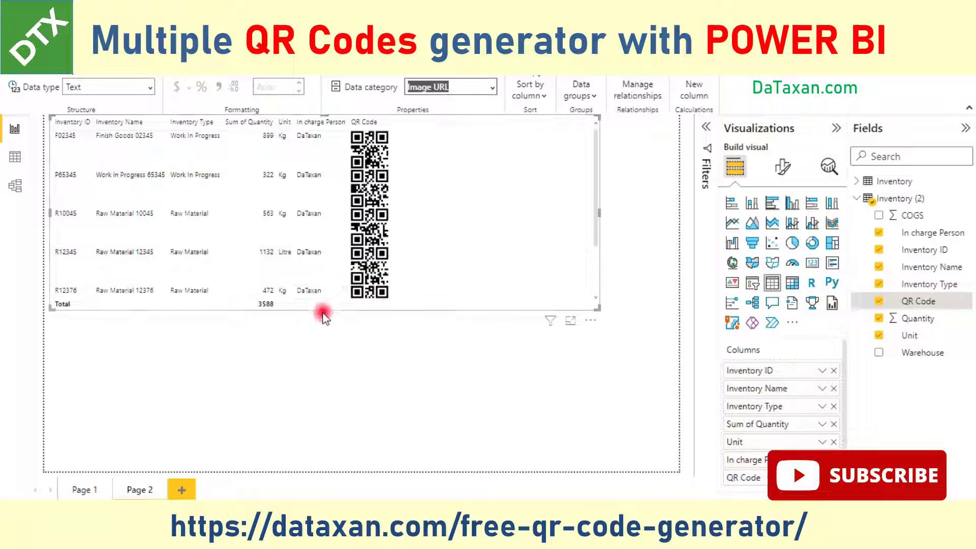
left_click_drag(325, 311, 308, 456)
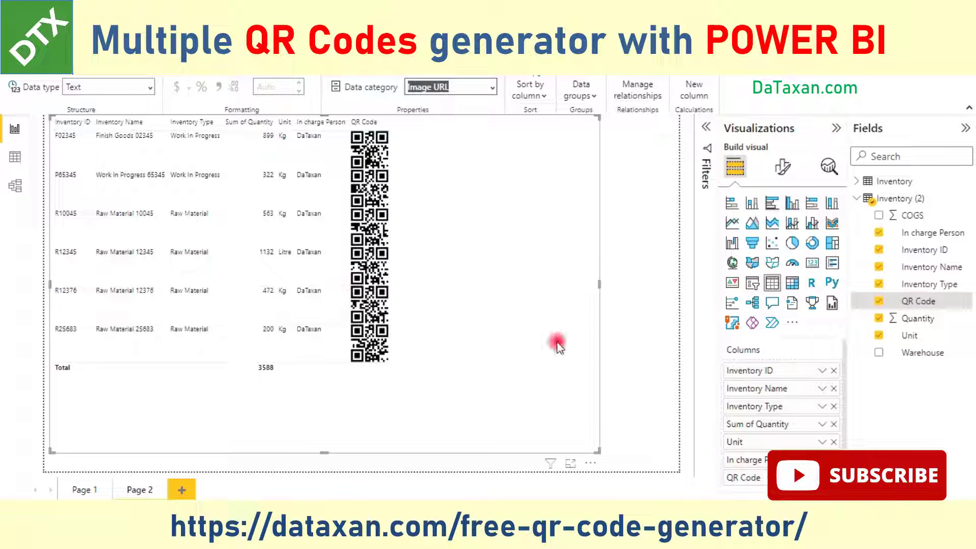
left_click_drag(762, 481, 768, 366)
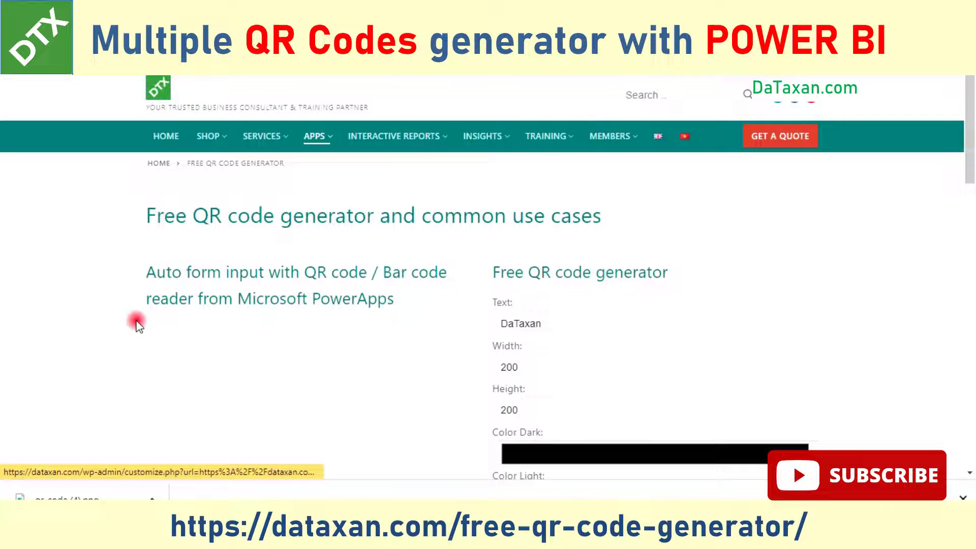
Scroll through the DaTaxan QR generator page and back up to the top.
scroll(136, 320, "down", 1)
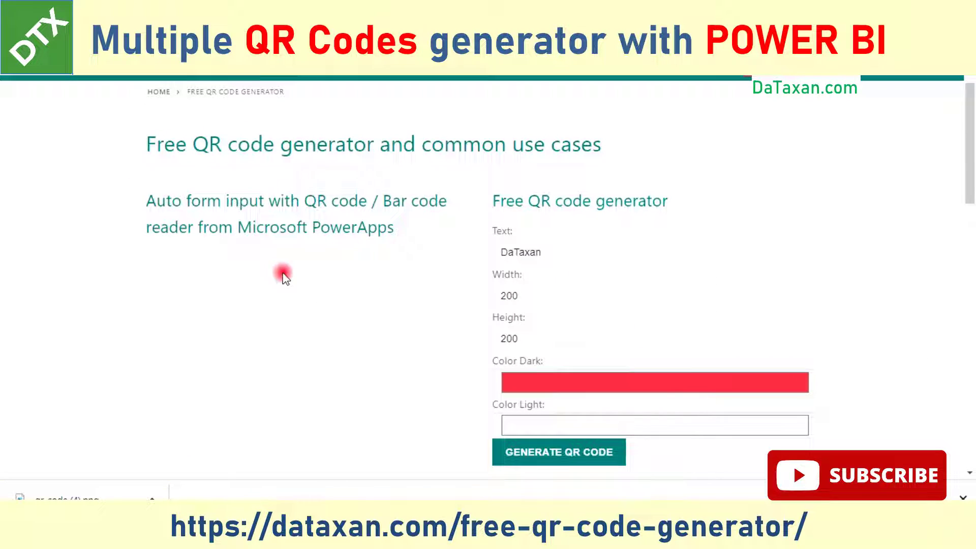
scroll(283, 277, "down", 1)
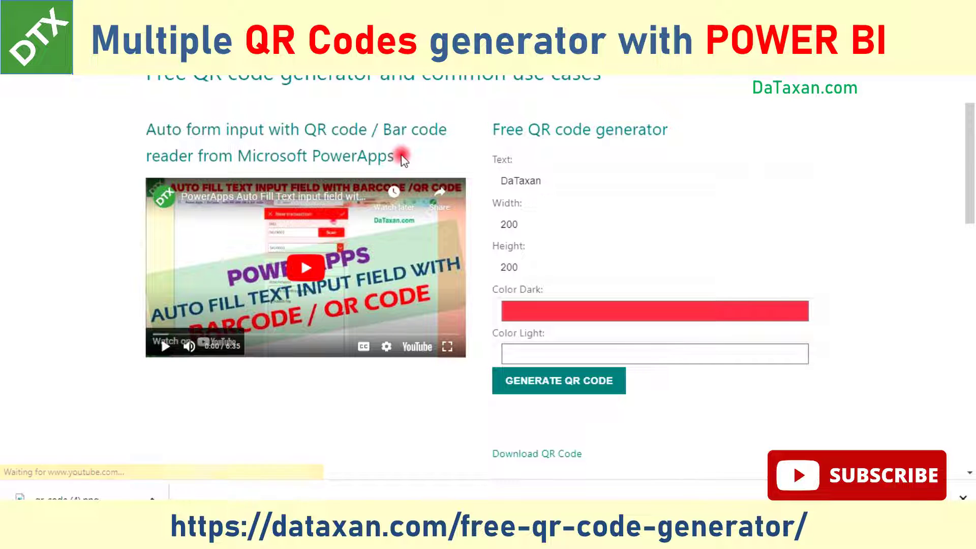
scroll(400, 155, "up", 3)
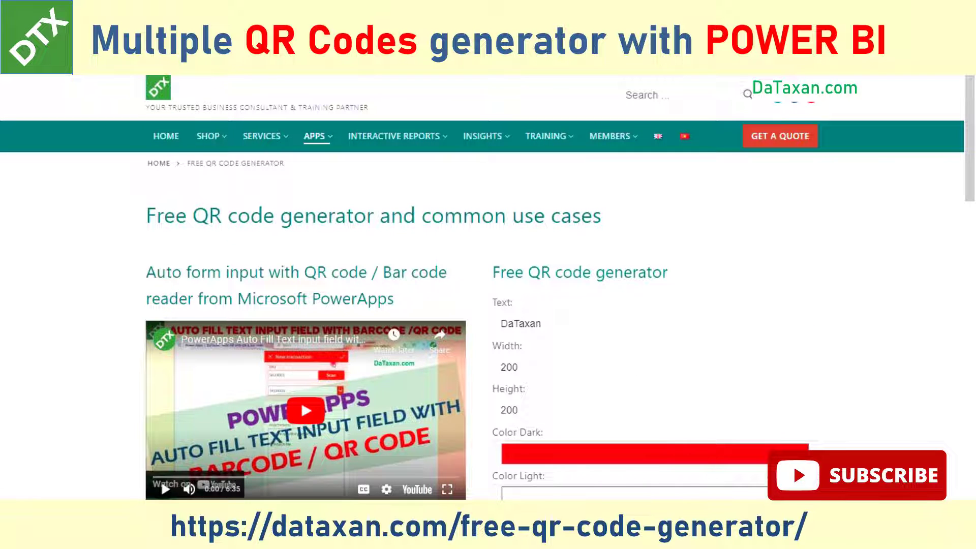